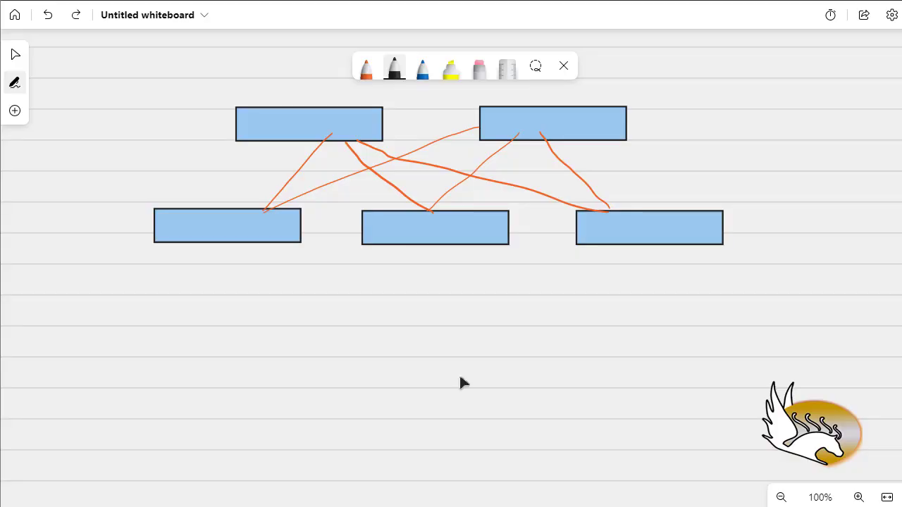
Label the two upper boxes S1 and S2 and the three lower boxes L1, L2 and L3 in black ink
{"action": "mouse_move", "coordinate": [312, 115]}
{"action": "left_mouse_down"}
{"action": "mouse_move", "coordinate": [303, 129]}
{"action": "mouse_move", "coordinate": [321, 129]}
{"action": "left_mouse_up"}
{"action": "mouse_move", "coordinate": [531, 118]}
{"action": "left_mouse_down"}
{"action": "mouse_move", "coordinate": [515, 133]}
{"action": "mouse_move", "coordinate": [550, 130]}
{"action": "left_mouse_up"}
{"action": "left_click_drag", "start_coordinate": [227, 219], "coordinate": [232, 234]}
{"action": "left_click_drag", "start_coordinate": [246, 217], "coordinate": [242, 235]}
{"action": "left_click_drag", "start_coordinate": [408, 222], "coordinate": [409, 240]}
{"action": "left_click_drag", "start_coordinate": [425, 223], "coordinate": [440, 236]}
{"action": "mouse_move", "coordinate": [636, 222]}
{"action": "left_mouse_down"}
{"action": "mouse_move", "coordinate": [636, 239]}
{"action": "mouse_move", "coordinate": [648, 236]}
{"action": "left_mouse_up"}
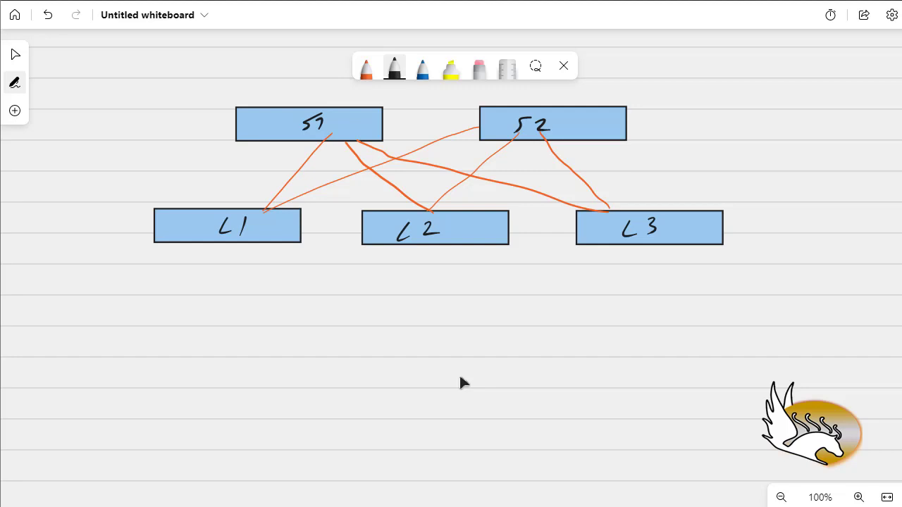
Write ALEX below the spine-leaf diagram and draw a wide rectangle enclosing it
{"action": "mouse_move", "coordinate": [70, 288]}
{"action": "left_mouse_down"}
{"action": "mouse_move", "coordinate": [463, 291]}
{"action": "mouse_move", "coordinate": [832, 313]}
{"action": "mouse_move", "coordinate": [828, 423]}
{"action": "mouse_move", "coordinate": [286, 424]}
{"action": "mouse_move", "coordinate": [19, 399]}
{"action": "mouse_move", "coordinate": [27, 290]}
{"action": "mouse_move", "coordinate": [73, 289]}
{"action": "mouse_move", "coordinate": [52, 310]}
{"action": "mouse_move", "coordinate": [85, 319]}
{"action": "left_mouse_up"}
{"action": "mouse_move", "coordinate": [83, 310]}
{"action": "left_mouse_down"}
{"action": "mouse_move", "coordinate": [100, 299]}
{"action": "mouse_move", "coordinate": [100, 317]}
{"action": "left_mouse_up"}
{"action": "left_click_drag", "start_coordinate": [92, 300], "coordinate": [127, 316]}
{"action": "mouse_move", "coordinate": [127, 297]}
{"action": "left_mouse_down"}
{"action": "mouse_move", "coordinate": [110, 317]}
{"action": "mouse_move", "coordinate": [103, 308]}
{"action": "mouse_move", "coordinate": [47, 318]}
{"action": "mouse_move", "coordinate": [39, 328]}
{"action": "left_mouse_up"}
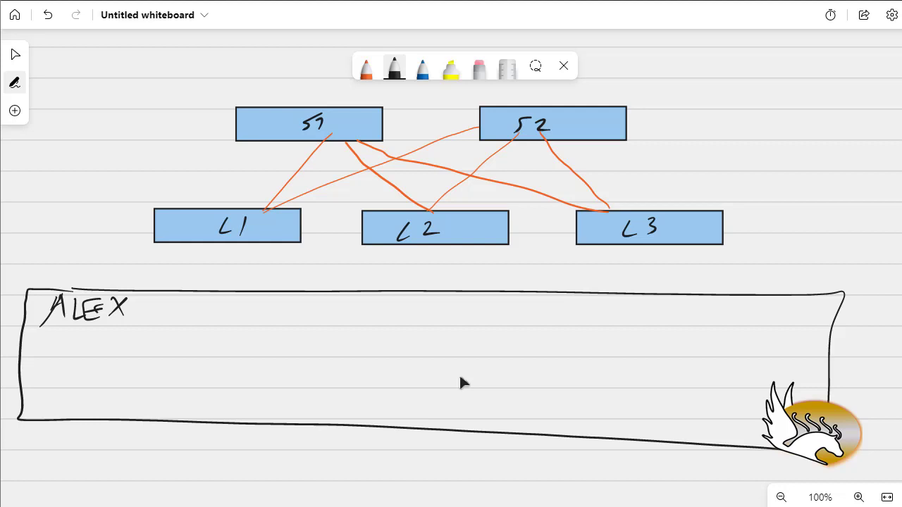
Draw three boxes side by side inside the ALEX rectangle, labelled EPG1, EPG2 and EPG_IN
{"action": "mouse_move", "coordinate": [158, 329]}
{"action": "left_mouse_down"}
{"action": "mouse_move", "coordinate": [238, 373]}
{"action": "mouse_move", "coordinate": [134, 354]}
{"action": "mouse_move", "coordinate": [176, 330]}
{"action": "mouse_move", "coordinate": [164, 362]}
{"action": "mouse_move", "coordinate": [165, 354]}
{"action": "left_mouse_up"}
{"action": "mouse_move", "coordinate": [172, 345]}
{"action": "left_mouse_down"}
{"action": "mouse_move", "coordinate": [172, 362]}
{"action": "mouse_move", "coordinate": [175, 353]}
{"action": "mouse_move", "coordinate": [216, 351]}
{"action": "left_mouse_up"}
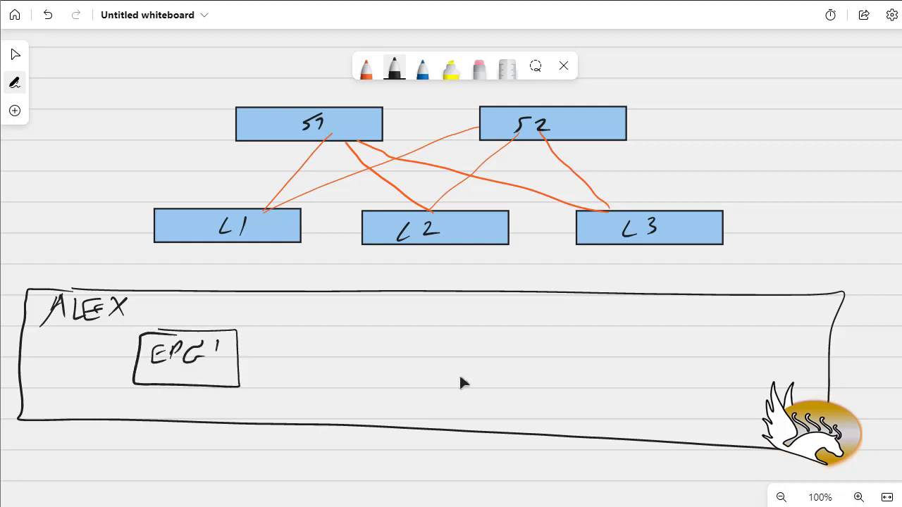
{"action": "mouse_move", "coordinate": [353, 339]}
{"action": "left_mouse_down"}
{"action": "mouse_move", "coordinate": [406, 339]}
{"action": "mouse_move", "coordinate": [349, 387]}
{"action": "mouse_move", "coordinate": [349, 341]}
{"action": "mouse_move", "coordinate": [368, 373]}
{"action": "left_mouse_up"}
{"action": "left_click_drag", "start_coordinate": [353, 364], "coordinate": [375, 375]}
{"action": "mouse_move", "coordinate": [381, 348]}
{"action": "left_mouse_down"}
{"action": "mouse_move", "coordinate": [386, 362]}
{"action": "mouse_move", "coordinate": [426, 369]}
{"action": "left_mouse_up"}
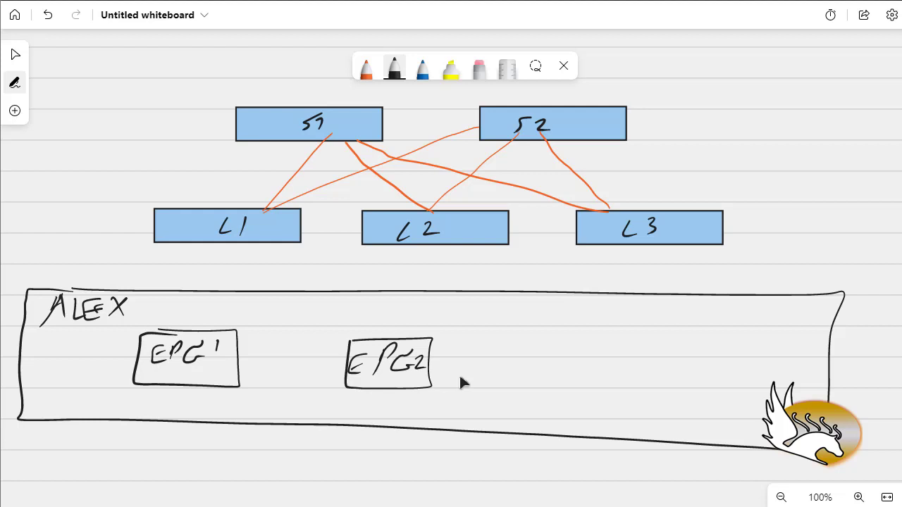
{"action": "mouse_move", "coordinate": [554, 342]}
{"action": "left_mouse_down"}
{"action": "mouse_move", "coordinate": [655, 385]}
{"action": "mouse_move", "coordinate": [536, 345]}
{"action": "mouse_move", "coordinate": [570, 342]}
{"action": "mouse_move", "coordinate": [550, 375]}
{"action": "mouse_move", "coordinate": [558, 366]}
{"action": "left_mouse_up"}
{"action": "mouse_move", "coordinate": [572, 357]}
{"action": "left_mouse_down"}
{"action": "mouse_move", "coordinate": [570, 372]}
{"action": "mouse_move", "coordinate": [625, 352]}
{"action": "mouse_move", "coordinate": [620, 375]}
{"action": "left_mouse_up"}
{"action": "left_click_drag", "start_coordinate": [631, 373], "coordinate": [645, 355]}
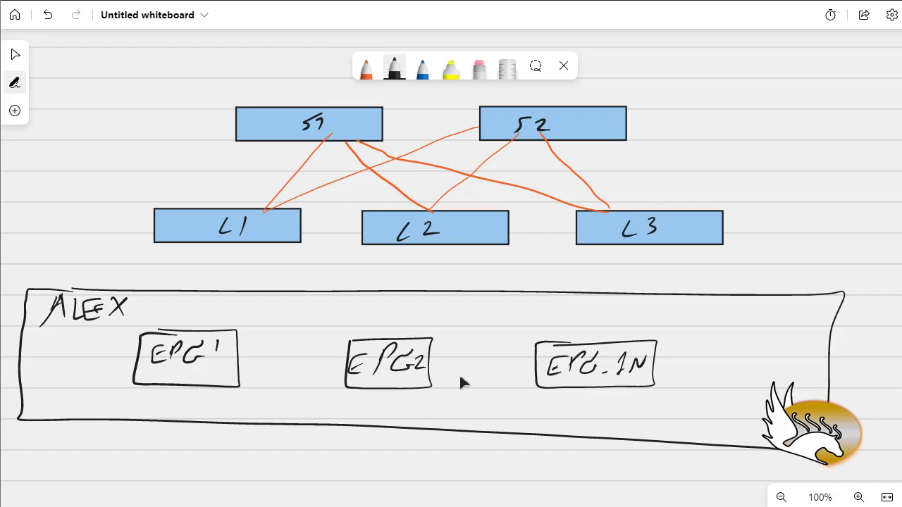
Write the underlined heading PGM beside the diagram and underline the EPG1, EPG2 and EPG_IN labels
{"action": "mouse_move", "coordinate": [736, 90]}
{"action": "left_mouse_down"}
{"action": "mouse_move", "coordinate": [730, 110]}
{"action": "mouse_move", "coordinate": [747, 95]}
{"action": "mouse_move", "coordinate": [787, 109]}
{"action": "left_mouse_up"}
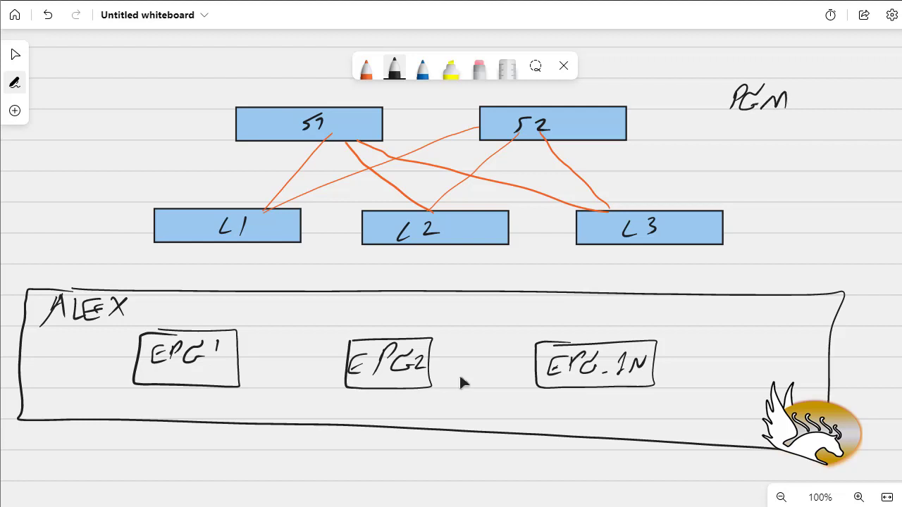
{"action": "left_click_drag", "start_coordinate": [700, 123], "coordinate": [847, 119]}
{"action": "left_click_drag", "start_coordinate": [153, 376], "coordinate": [208, 370]}
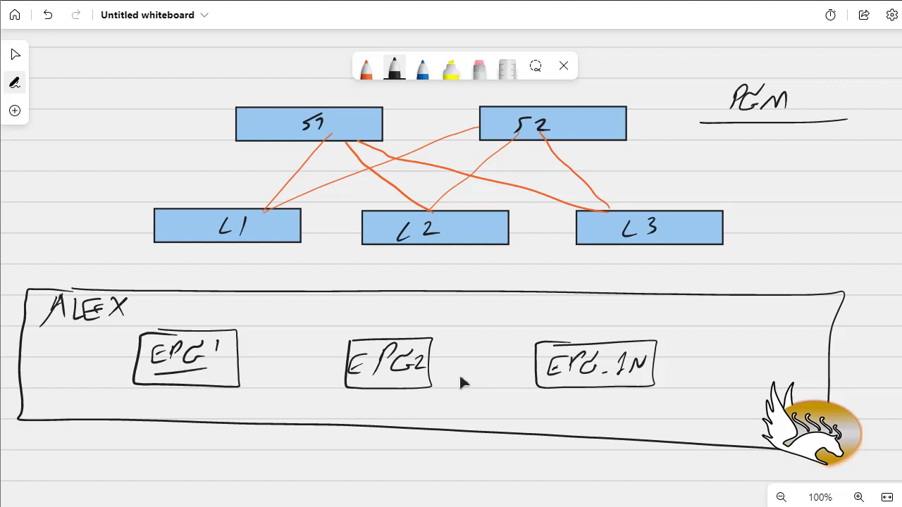
{"action": "left_click_drag", "start_coordinate": [374, 383], "coordinate": [417, 378]}
{"action": "left_click_drag", "start_coordinate": [571, 381], "coordinate": [608, 380]}
Add three short handwritten lines one below another beneath the PGM heading
{"action": "left_click_drag", "start_coordinate": [718, 135], "coordinate": [771, 134]}
{"action": "left_click_drag", "start_coordinate": [724, 149], "coordinate": [772, 148]}
{"action": "left_click_drag", "start_coordinate": [722, 164], "coordinate": [770, 163]}
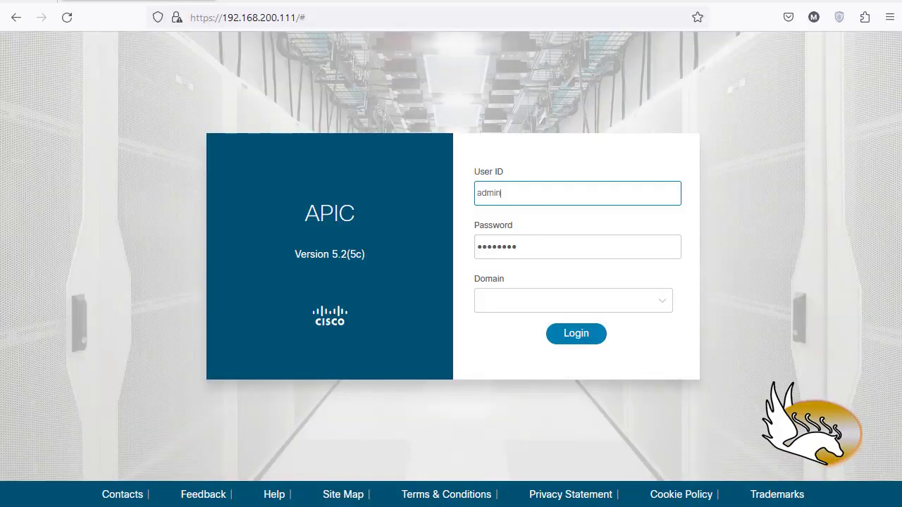
Switch to Cisco APIC in the browser, log in as admin and open the ALEX tenant
{"action": "left_click", "coordinate": [588, 334]}
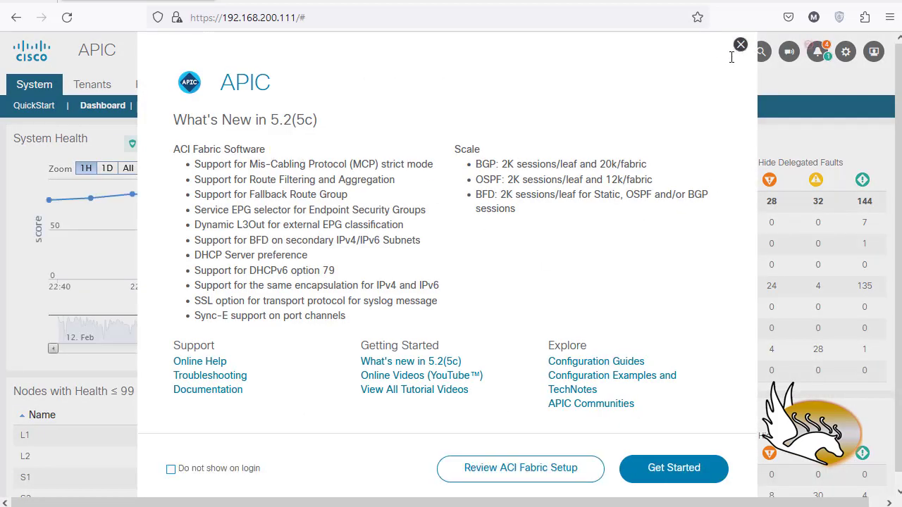
{"action": "left_click", "coordinate": [740, 45]}
{"action": "left_click", "coordinate": [94, 86]}
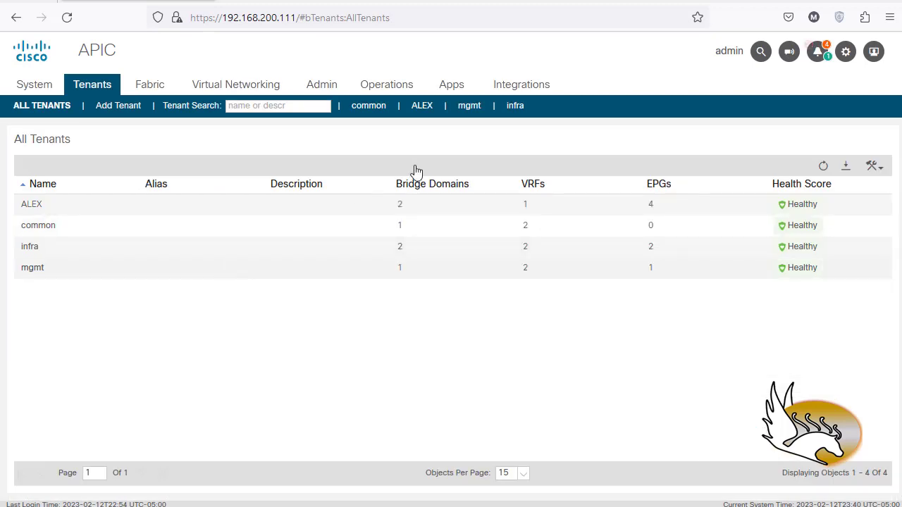
{"action": "left_click", "coordinate": [422, 106]}
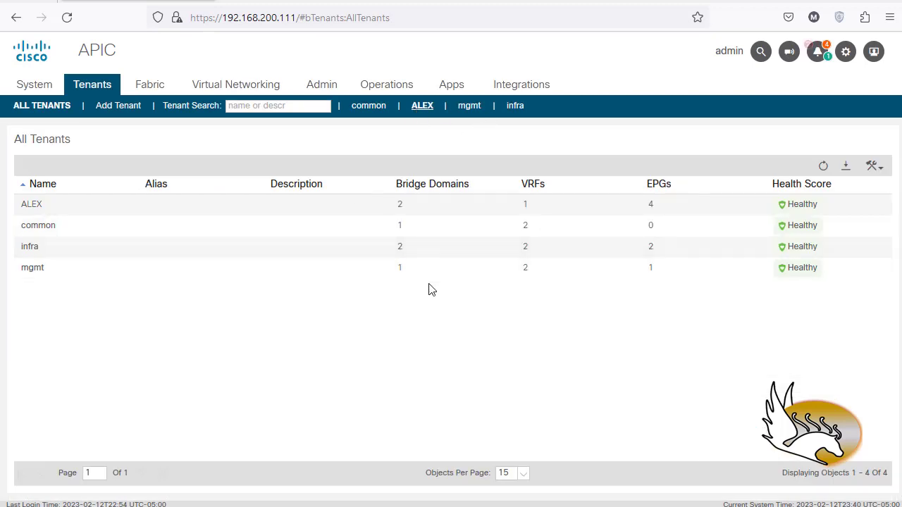
Expand the ALEX tenant's application profiles to show the application EPGs of LoB_App
{"action": "left_click", "coordinate": [8, 161]}
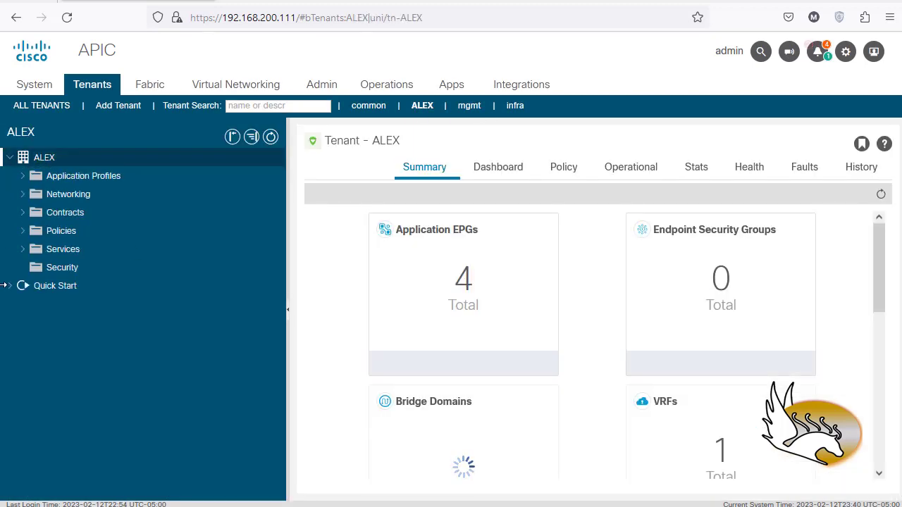
{"action": "left_click", "coordinate": [23, 177]}
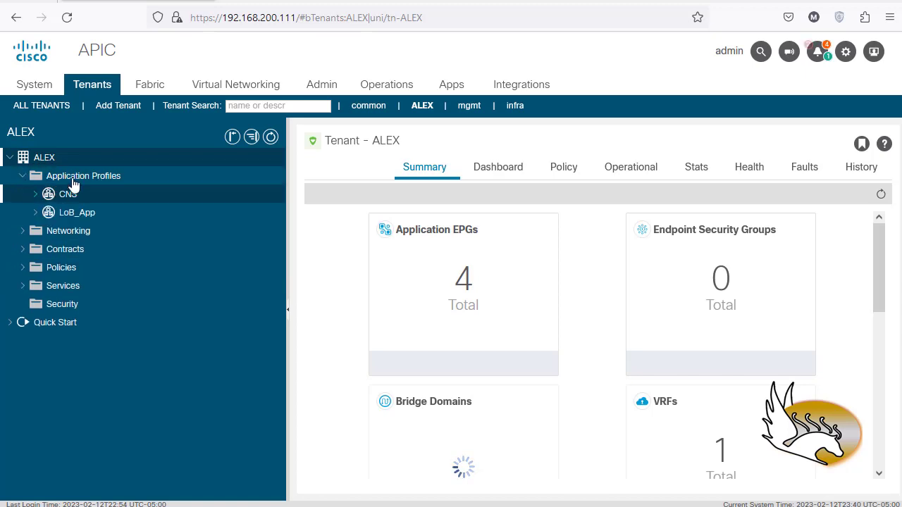
{"action": "left_click", "coordinate": [35, 212]}
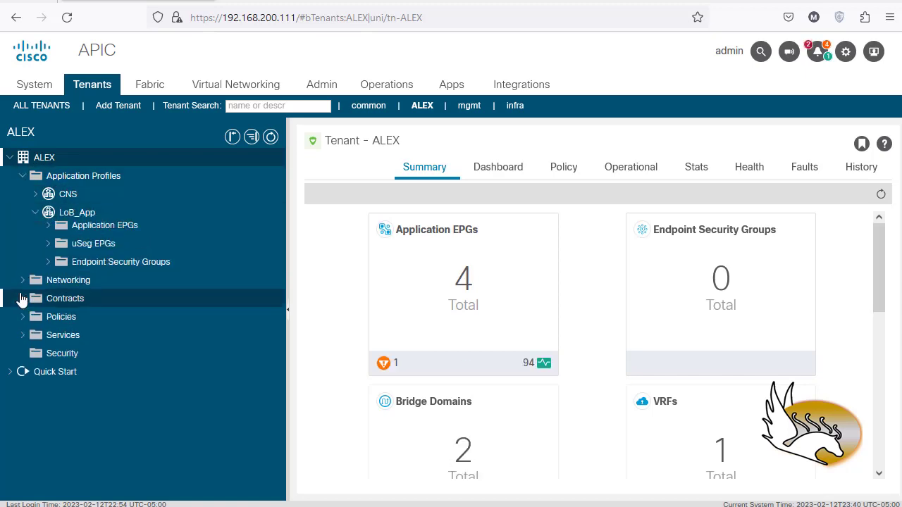
{"action": "left_click", "coordinate": [48, 231]}
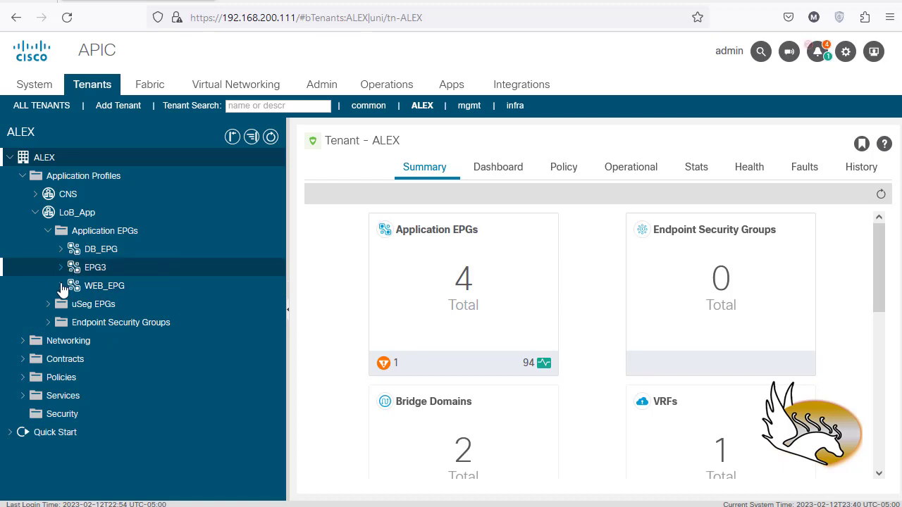
Open the external EPG INTERNET_EPG of the L3Out INTERNET_CONNECTION in the tenant's networking section
{"action": "left_click", "coordinate": [23, 342]}
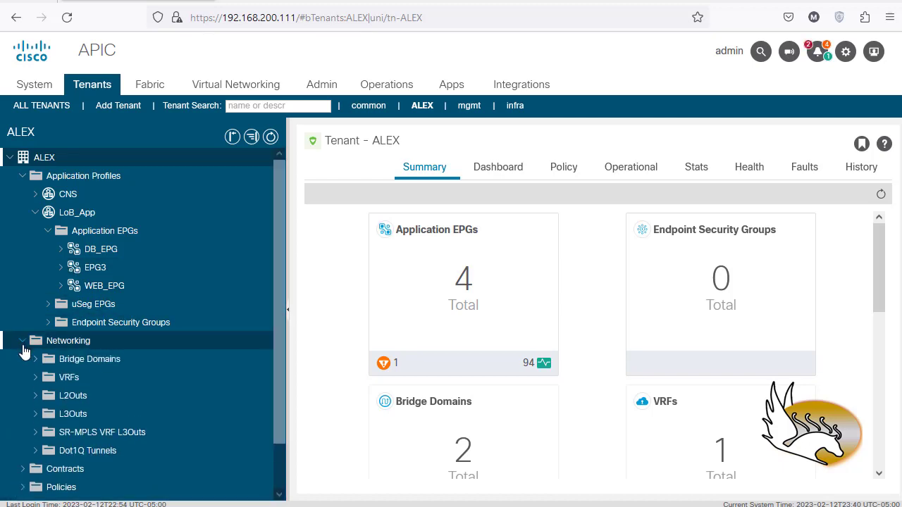
{"action": "left_click", "coordinate": [35, 415]}
{"action": "scroll", "coordinate": [185, 357], "scroll_direction": "down", "scroll_amount": 1}
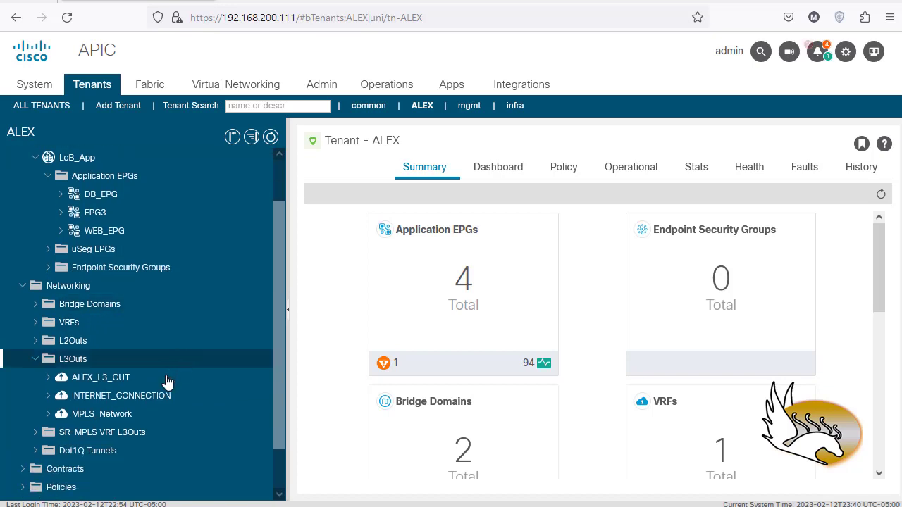
{"action": "left_click", "coordinate": [133, 398]}
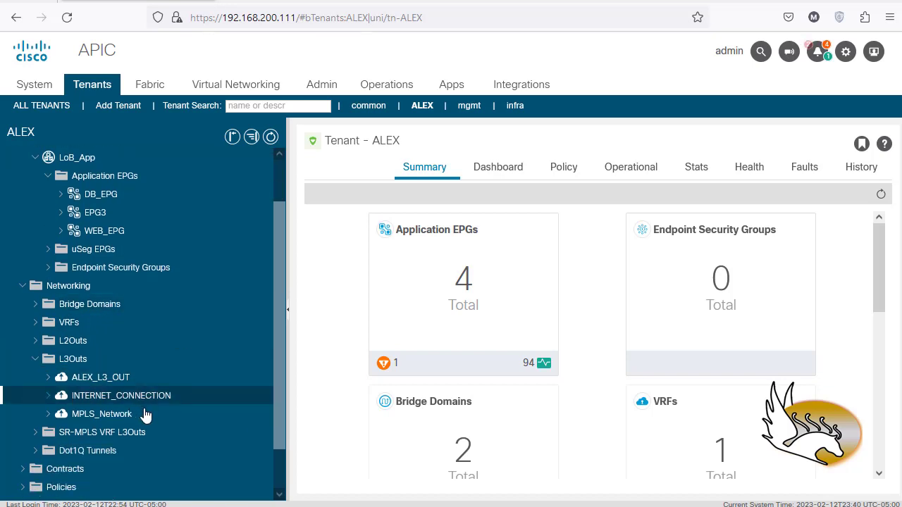
{"action": "left_click", "coordinate": [49, 399]}
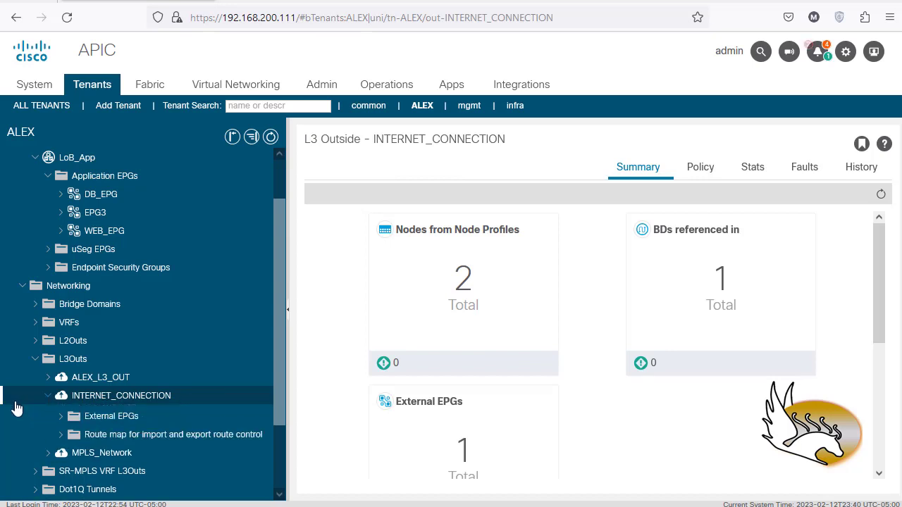
{"action": "scroll", "coordinate": [51, 399], "scroll_direction": "down", "scroll_amount": 1}
{"action": "left_click", "coordinate": [60, 378]}
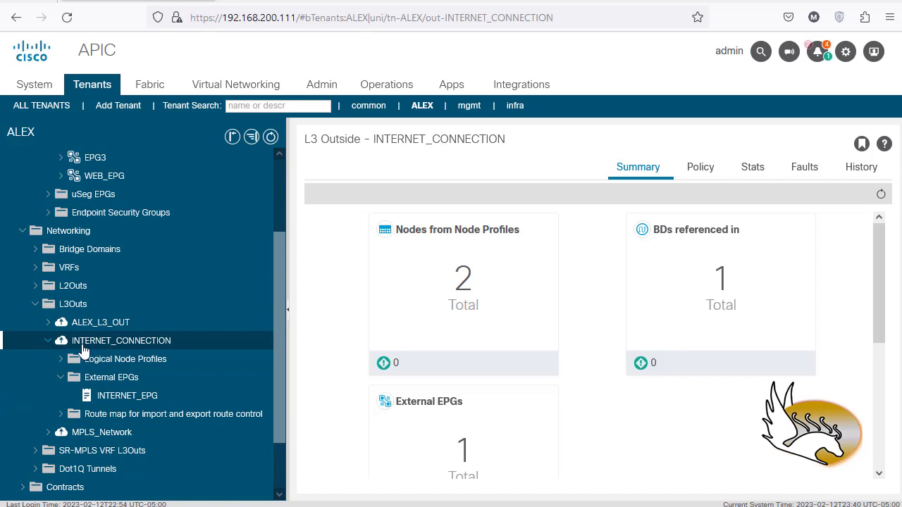
{"action": "left_click", "coordinate": [134, 403]}
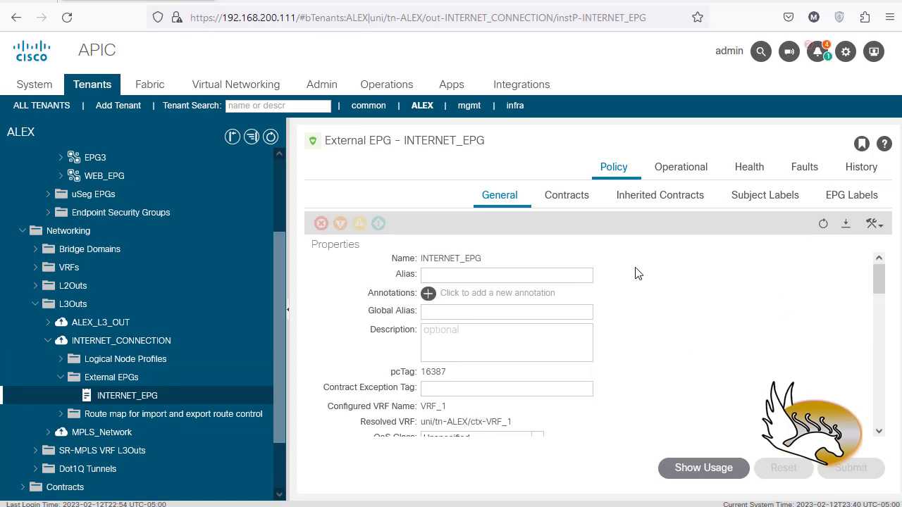
Examine the preferred group membership and the configured subnets of INTERNET_EPG
{"action": "left_click_drag", "start_coordinate": [878, 282], "coordinate": [879, 324]}
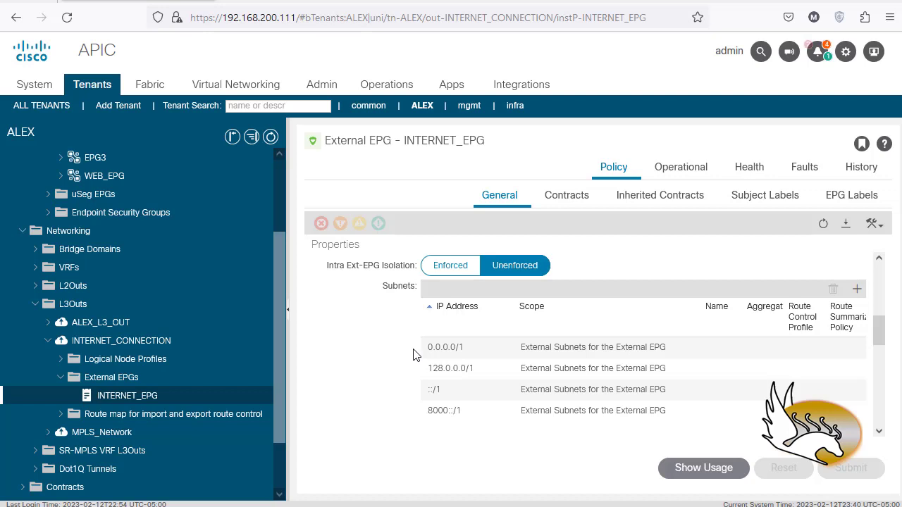
{"action": "scroll", "coordinate": [384, 354], "scroll_direction": "up", "scroll_amount": 2}
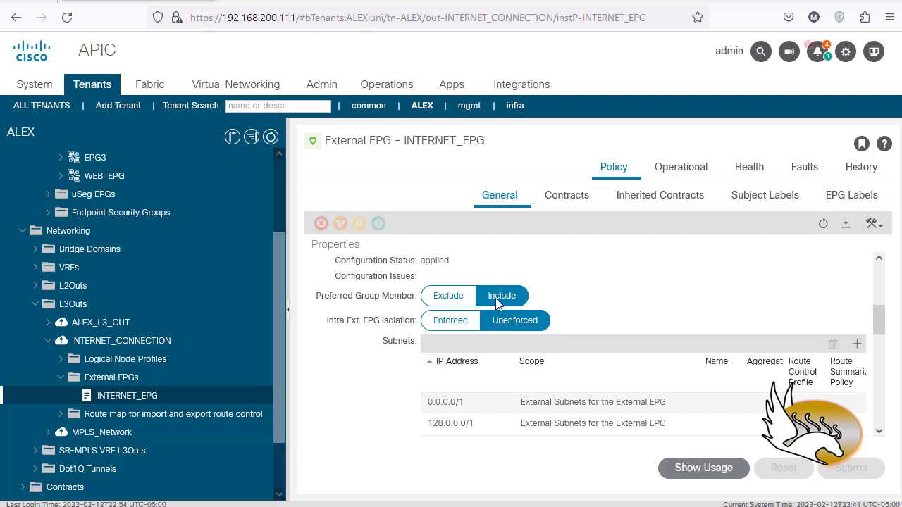
{"action": "scroll", "coordinate": [534, 425], "scroll_direction": "down", "scroll_amount": 1}
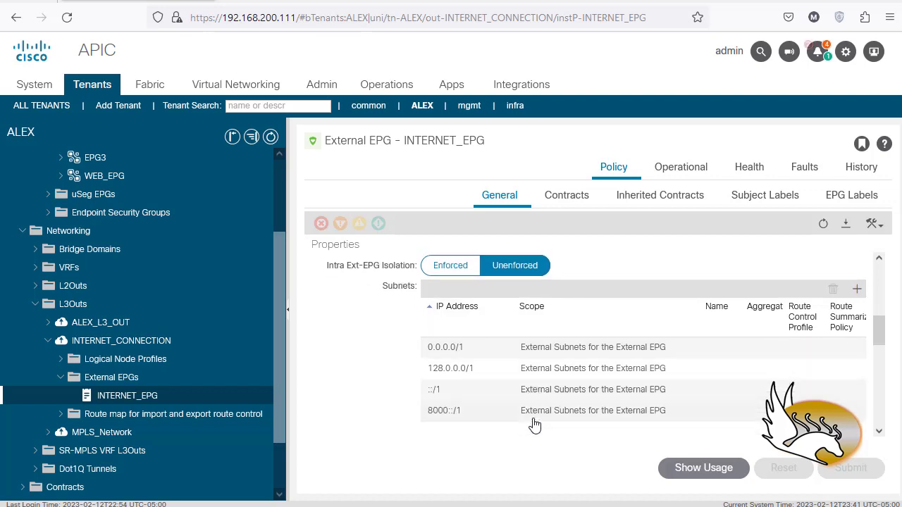
{"action": "scroll", "coordinate": [479, 346], "scroll_direction": "down", "scroll_amount": 1}
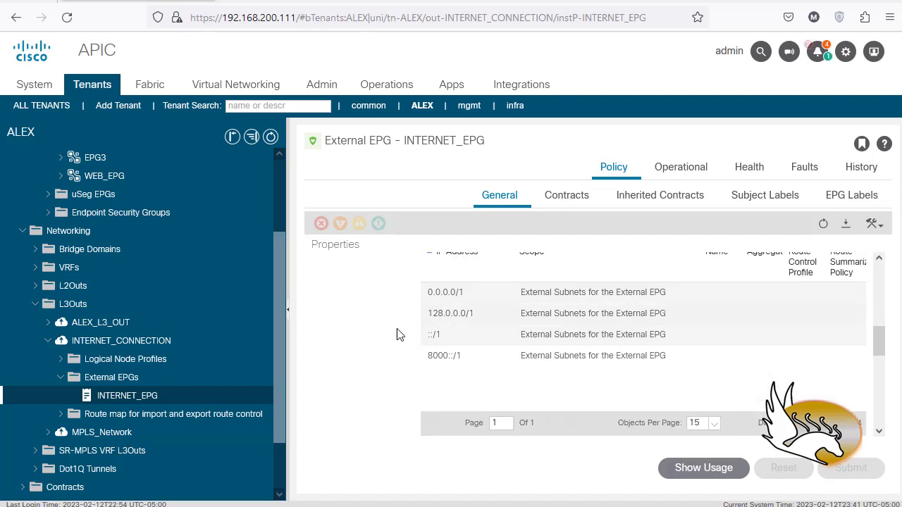
{"action": "scroll", "coordinate": [785, 339], "scroll_direction": "up", "scroll_amount": 1}
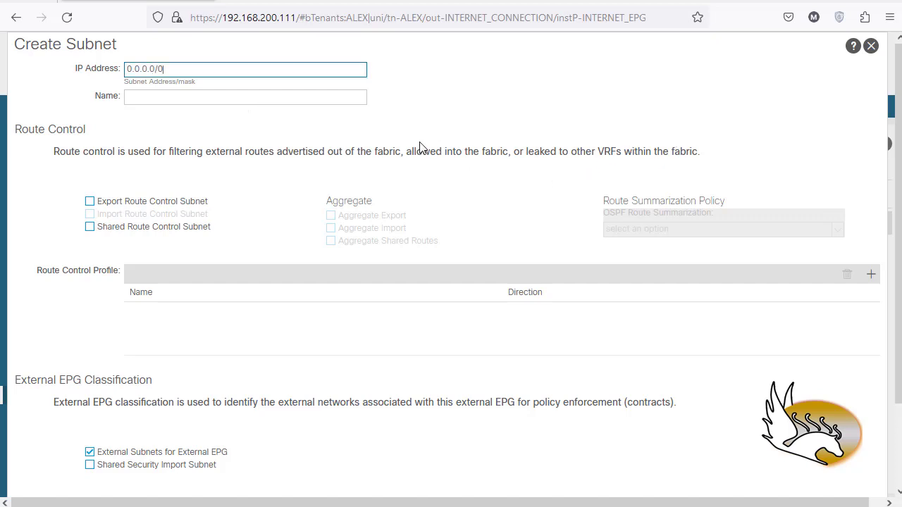
Try to create the subnet 0.0.0.0/0 with the External Subnets for External EPG option on INTERNET_EPG
{"action": "scroll", "coordinate": [556, 262], "scroll_direction": "down", "scroll_amount": 3}
{"action": "left_click", "coordinate": [834, 478]}
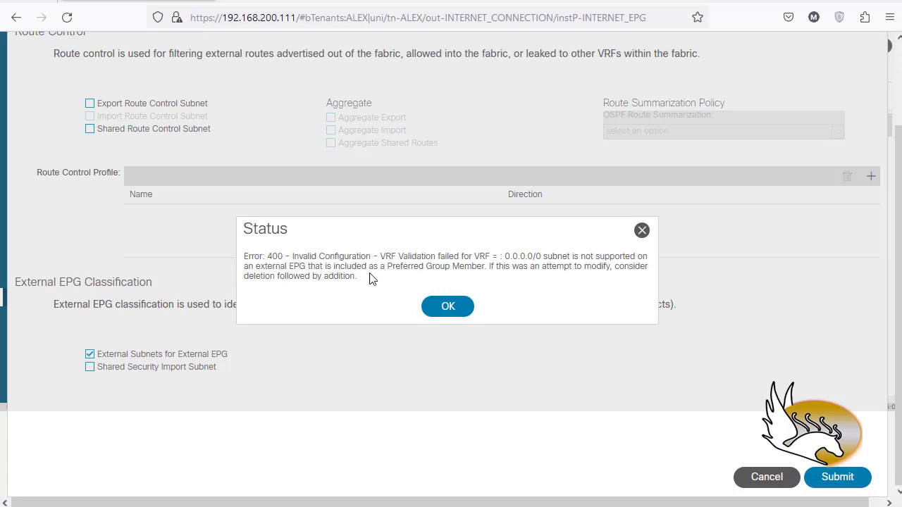
{"action": "left_click_drag", "start_coordinate": [503, 258], "coordinate": [543, 259]}
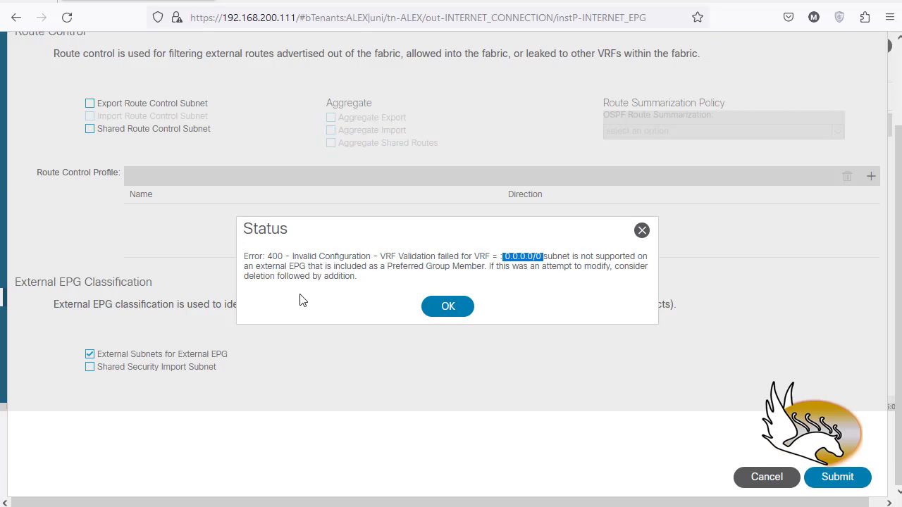
{"action": "left_click", "coordinate": [642, 237]}
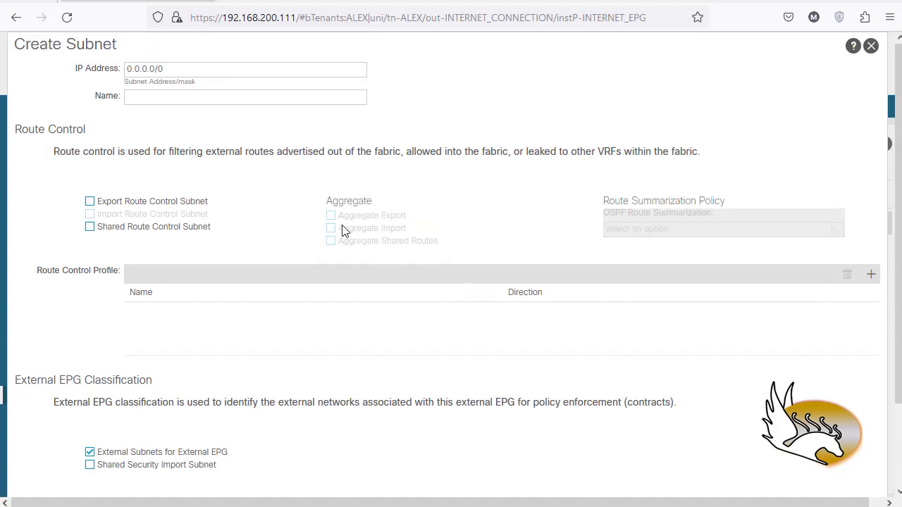
Set the new subnet's IP address to 0.0.0.0/1 and discard the subnet form without submitting it
{"action": "left_click", "coordinate": [167, 74]}
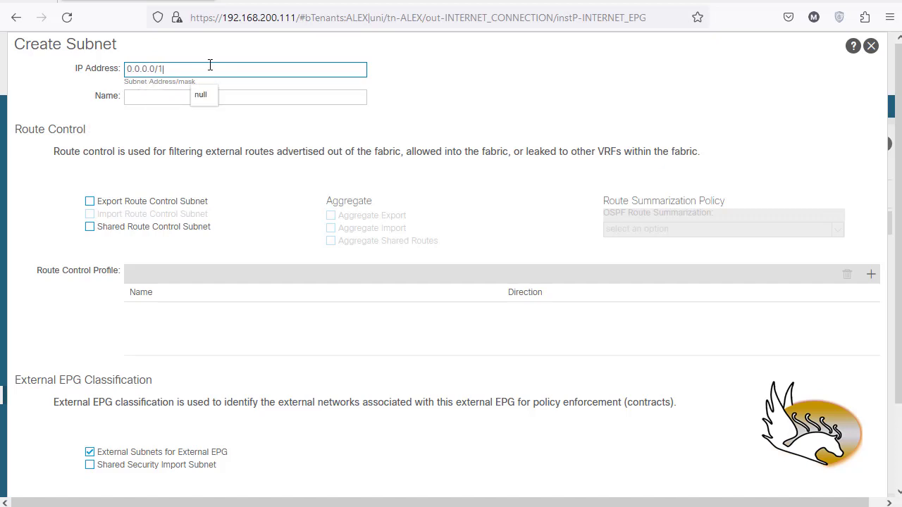
{"action": "left_click", "coordinate": [871, 46]}
{"action": "left_click", "coordinate": [435, 298]}
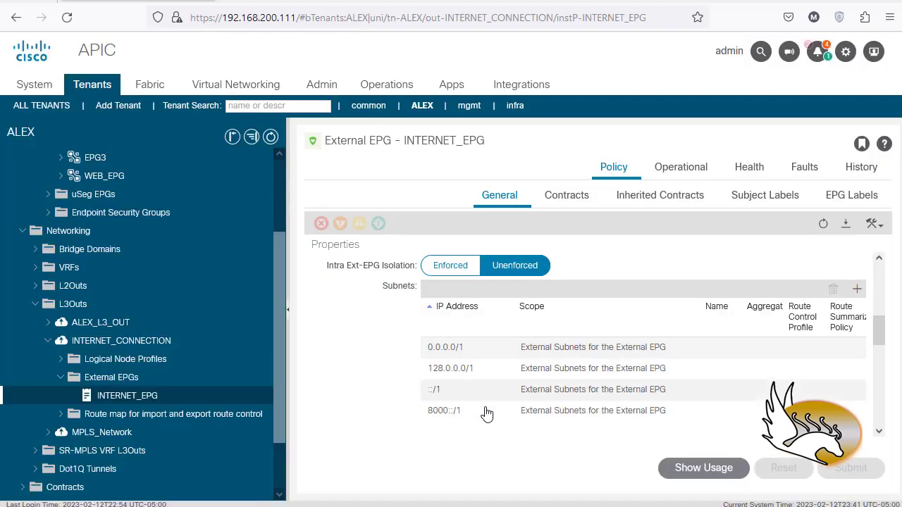
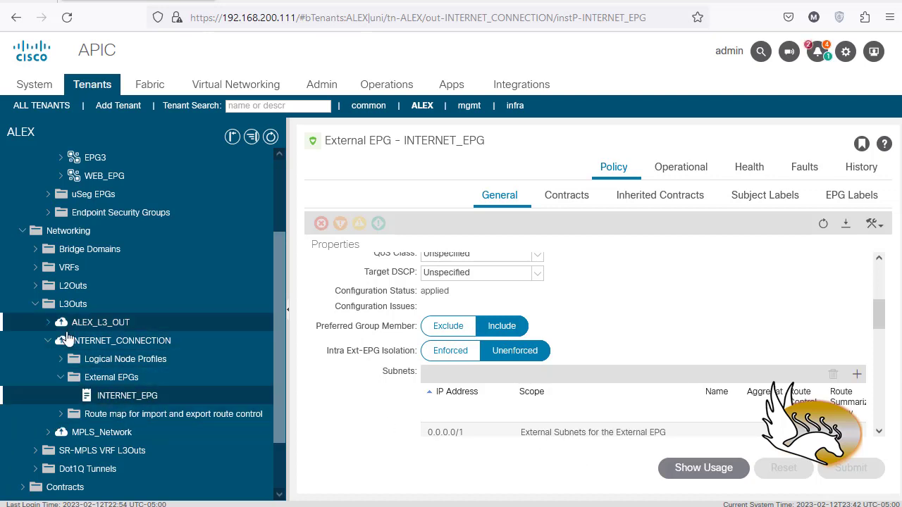
Open the policy view of WEB_EPG in the LoB_App application profile
{"action": "scroll", "coordinate": [70, 377], "scroll_direction": "up", "scroll_amount": 1}
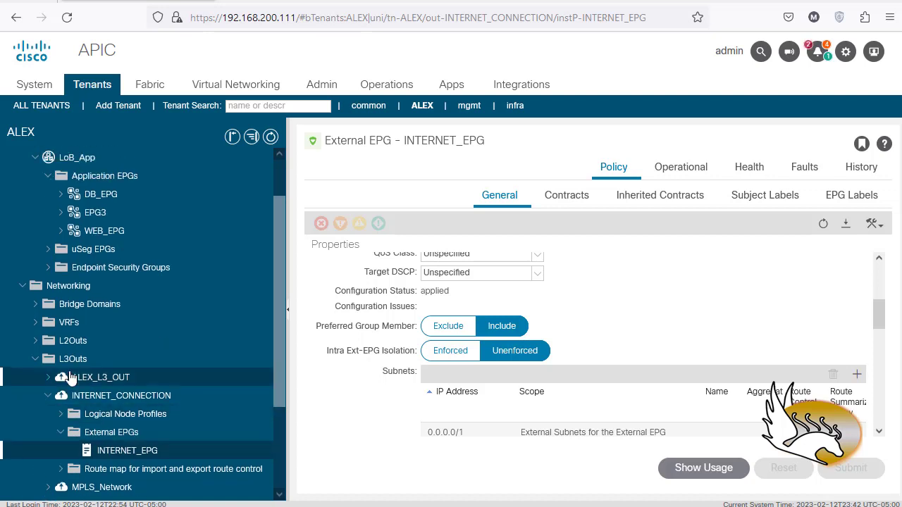
{"action": "left_click", "coordinate": [60, 231]}
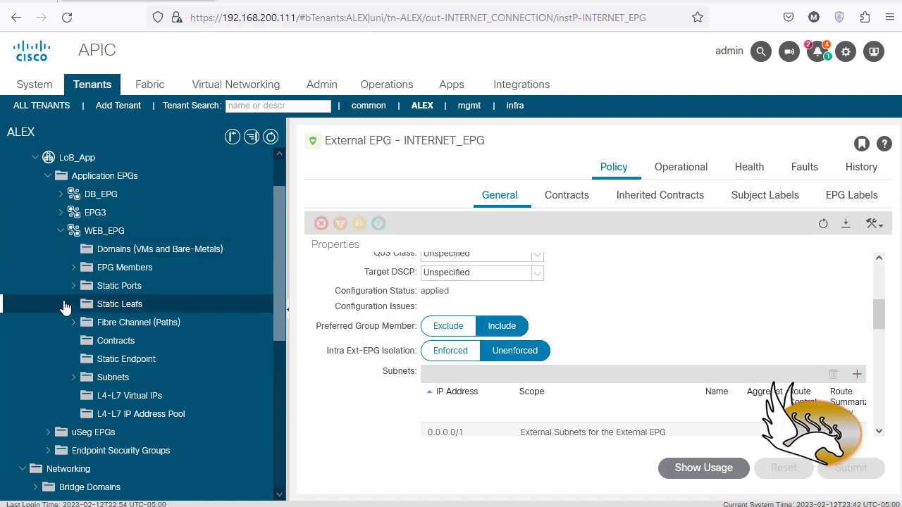
{"action": "left_click", "coordinate": [67, 237]}
{"action": "left_click", "coordinate": [572, 169]}
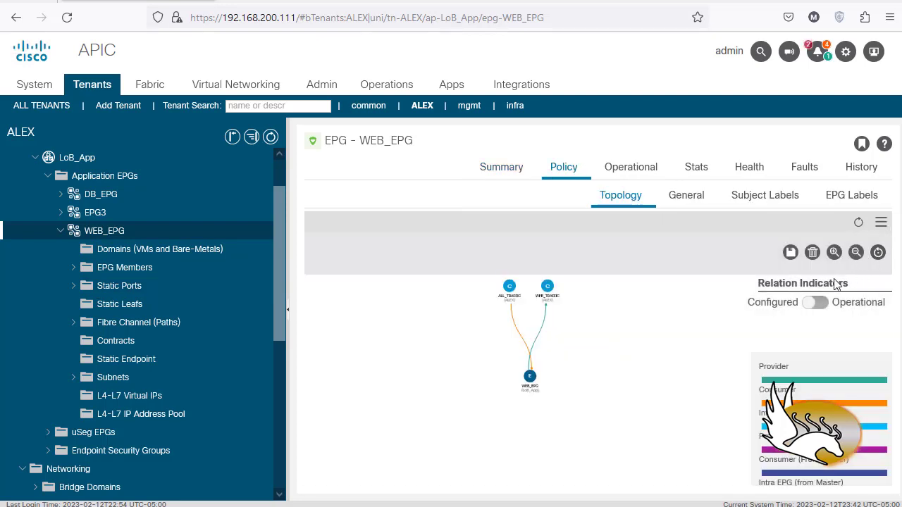
Examine the Preferred Group Member setting in WEB_EPG's general policy properties
{"action": "left_click", "coordinate": [680, 201]}
{"action": "left_click_drag", "start_coordinate": [861, 287], "coordinate": [856, 341]}
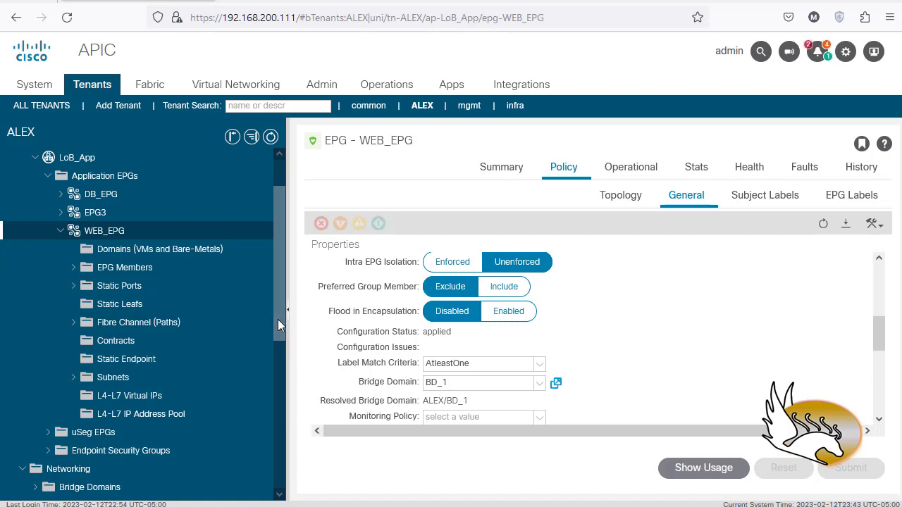
{"action": "left_click_drag", "start_coordinate": [279, 322], "coordinate": [237, 412]}
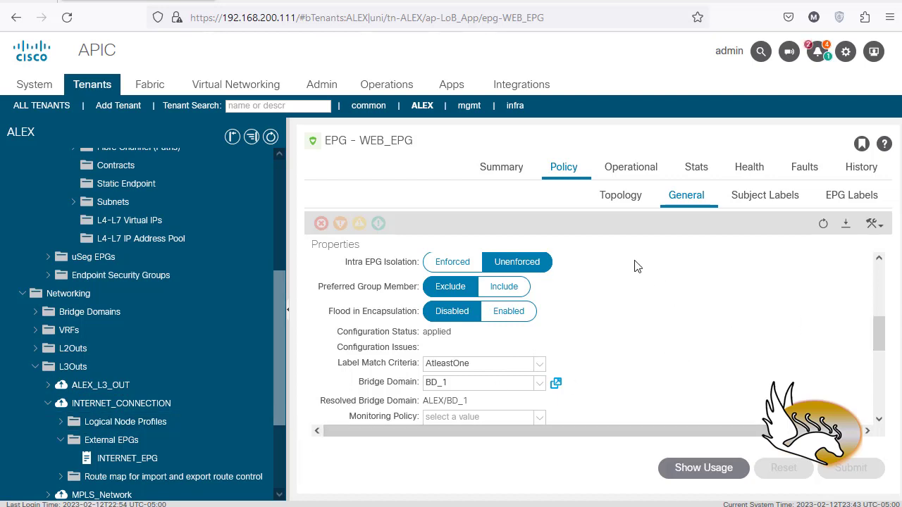
{"action": "scroll", "coordinate": [636, 266], "scroll_direction": "down", "scroll_amount": 3}
{"action": "scroll", "coordinate": [636, 279], "scroll_direction": "up", "scroll_amount": 4}
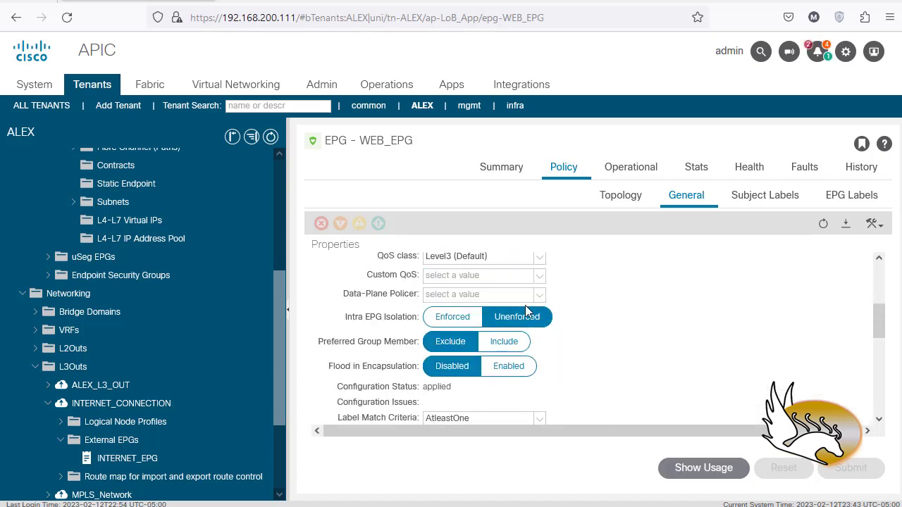
Open the list of subnets configured under WEB_EPG in the LoB_App application profile
{"action": "scroll", "coordinate": [169, 282], "scroll_direction": "up", "scroll_amount": 1}
{"action": "scroll", "coordinate": [169, 278], "scroll_direction": "up", "scroll_amount": 2}
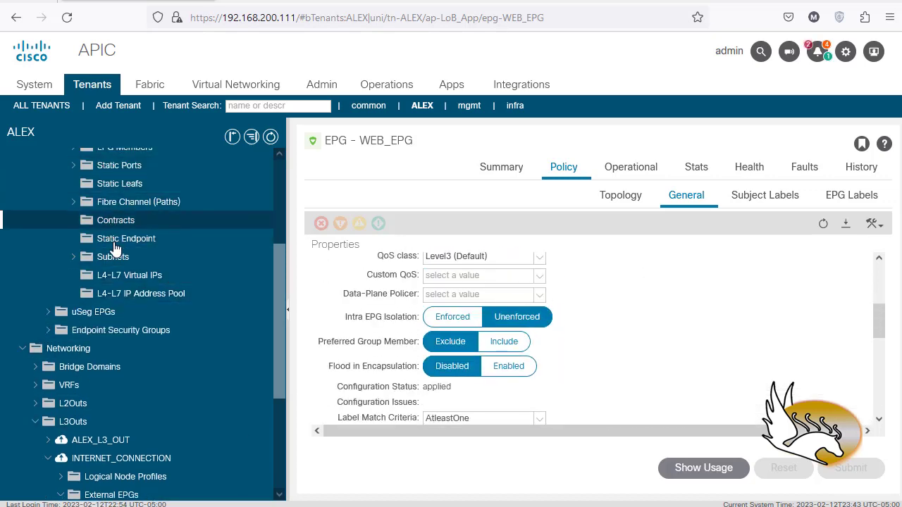
{"action": "scroll", "coordinate": [118, 252], "scroll_direction": "up", "scroll_amount": 3}
{"action": "scroll", "coordinate": [120, 230], "scroll_direction": "up", "scroll_amount": 1}
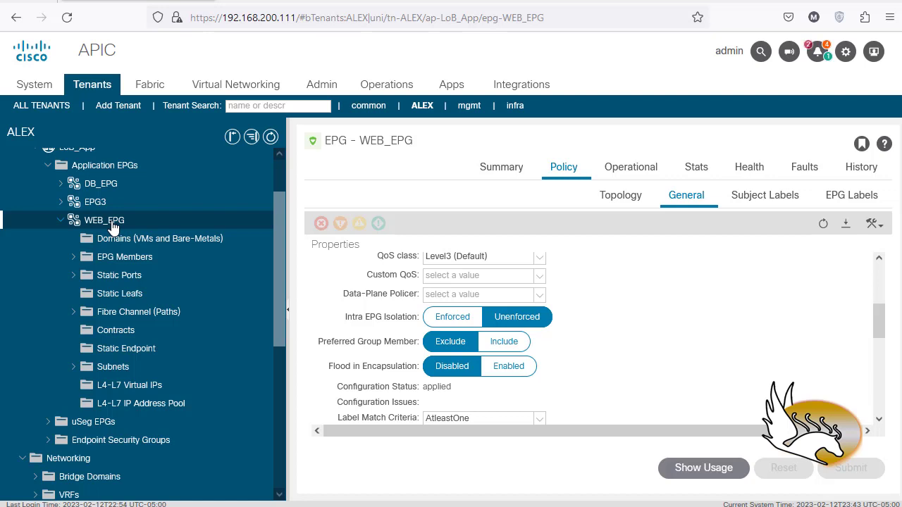
{"action": "left_click", "coordinate": [100, 372]}
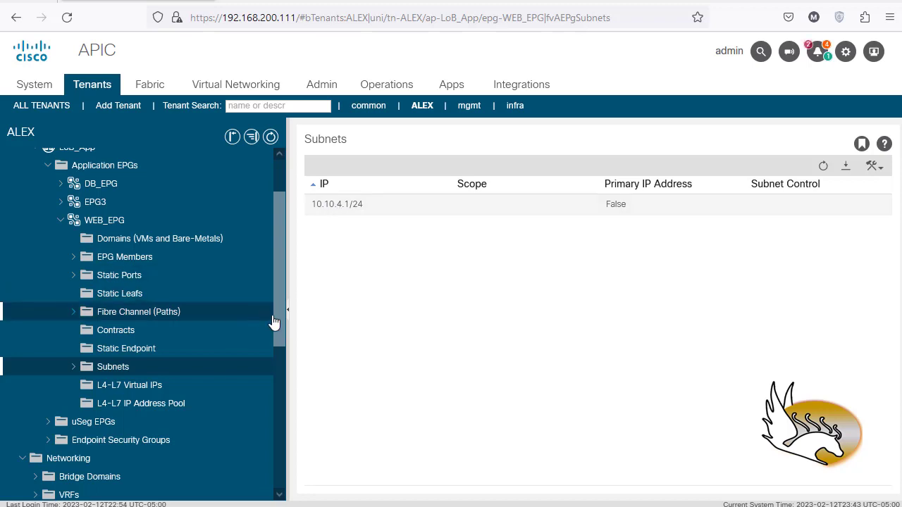
Collapse WEB_EPG and open the list of subnets configured on bridge domain BD_1
{"action": "left_click_drag", "start_coordinate": [276, 319], "coordinate": [260, 421]}
{"action": "scroll", "coordinate": [260, 420], "scroll_direction": "down", "scroll_amount": 1}
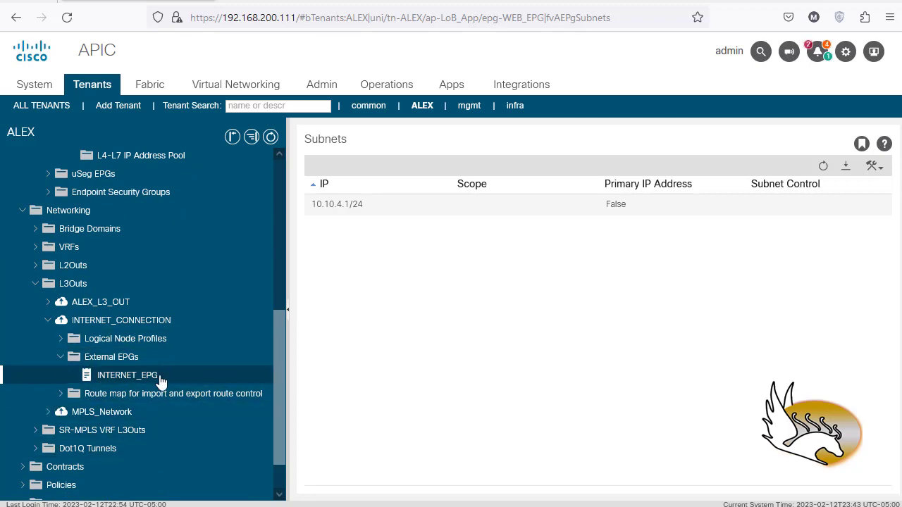
{"action": "scroll", "coordinate": [162, 378], "scroll_direction": "up", "scroll_amount": 3}
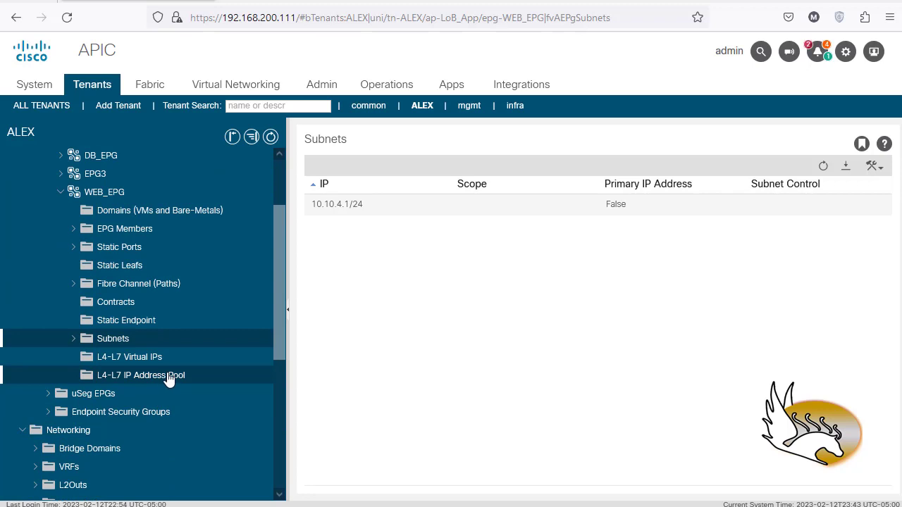
{"action": "scroll", "coordinate": [98, 331], "scroll_direction": "up", "scroll_amount": 1}
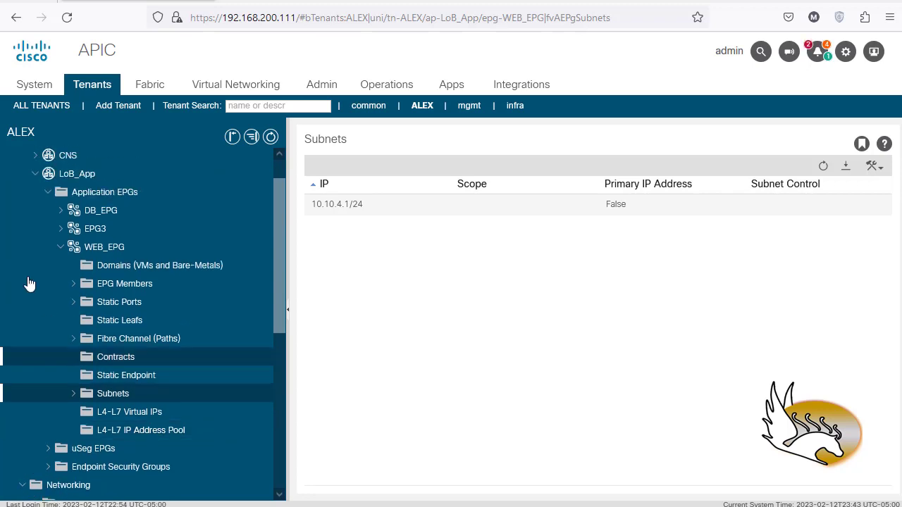
{"action": "left_click", "coordinate": [61, 248]}
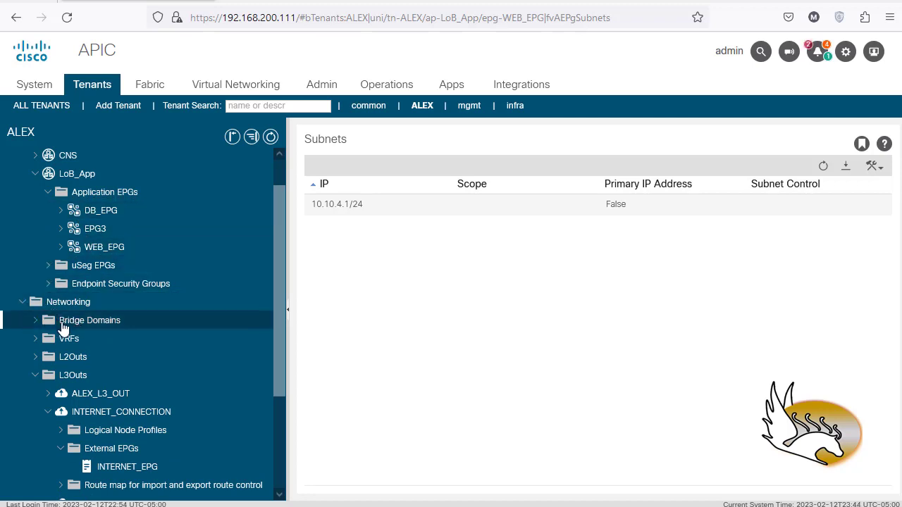
{"action": "left_click", "coordinate": [37, 322]}
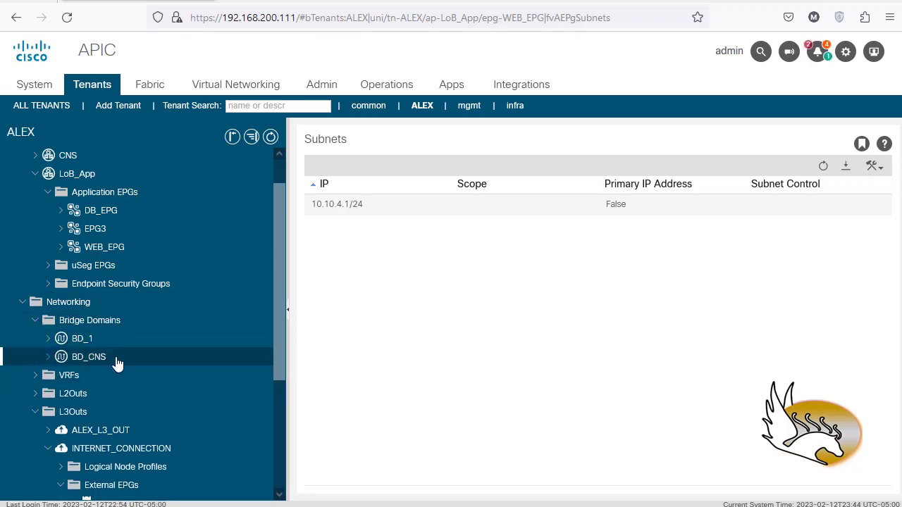
{"action": "left_click", "coordinate": [83, 341]}
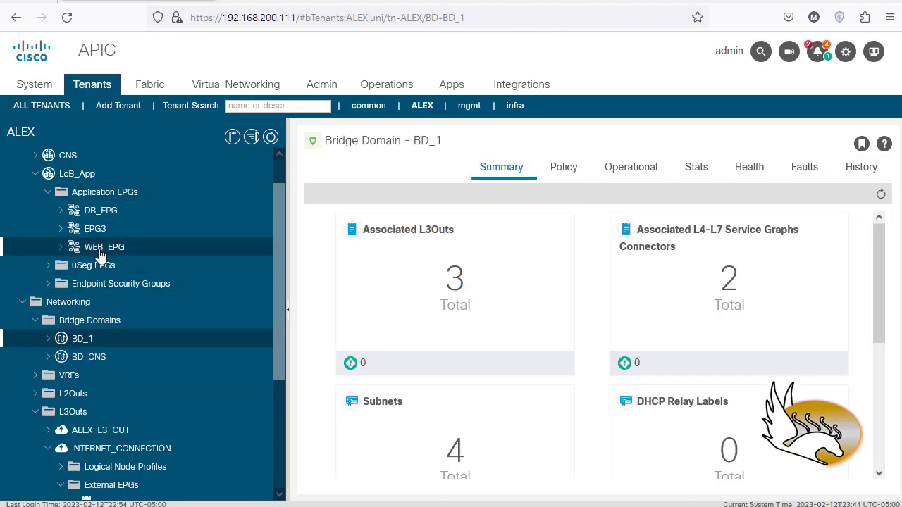
{"action": "left_click", "coordinate": [49, 339]}
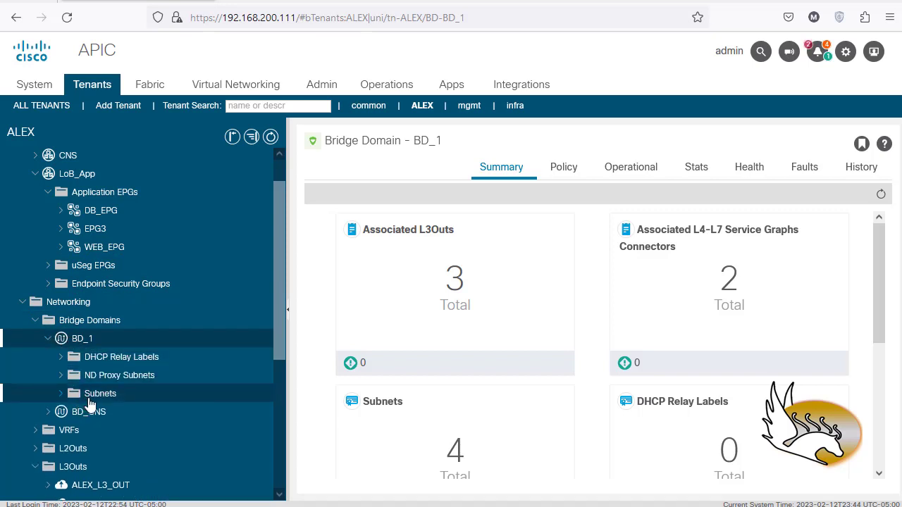
{"action": "left_click", "coordinate": [90, 396]}
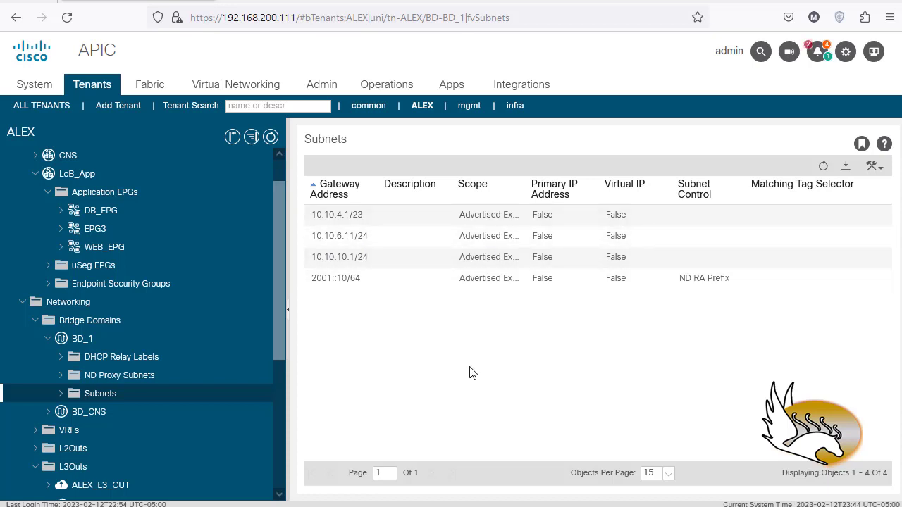
Open BD_1's subnet 10.10.4.1/23 and examine its scope and route profile settings
{"action": "left_click", "coordinate": [61, 393]}
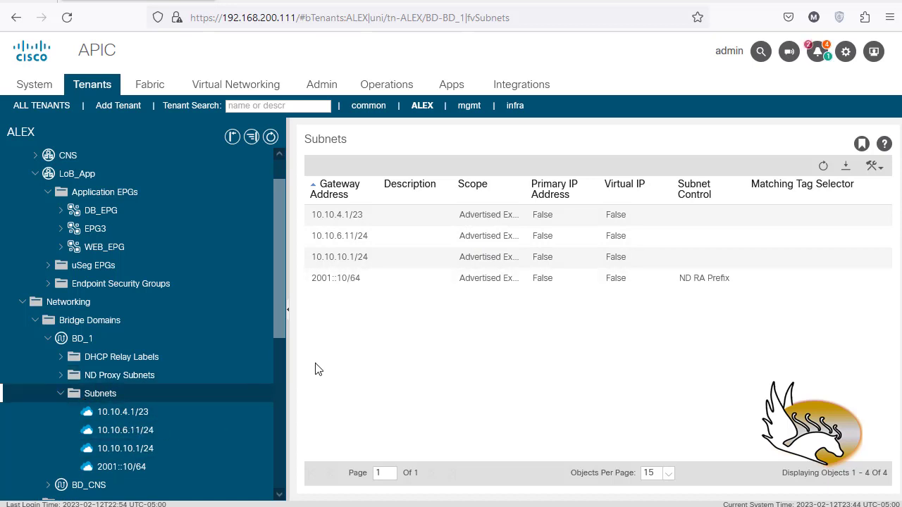
{"action": "left_click", "coordinate": [117, 416]}
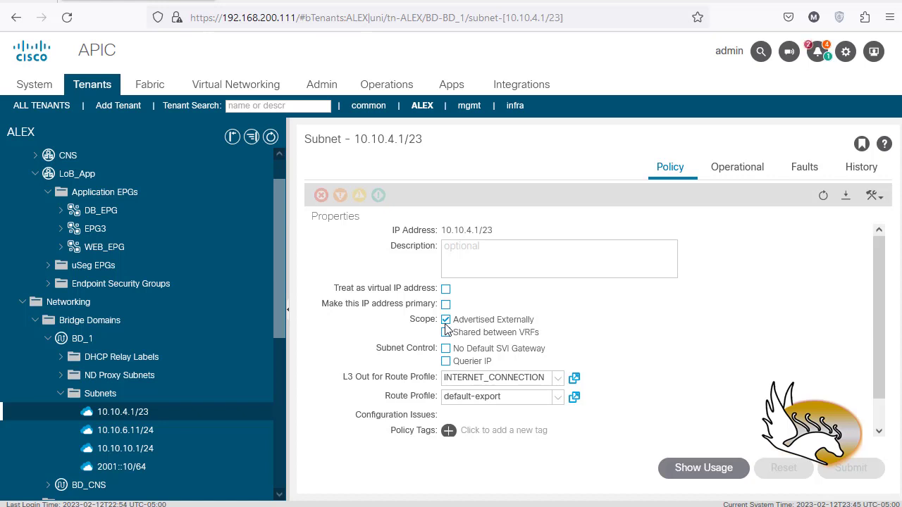
{"action": "scroll", "coordinate": [515, 332], "scroll_direction": "down", "scroll_amount": 1}
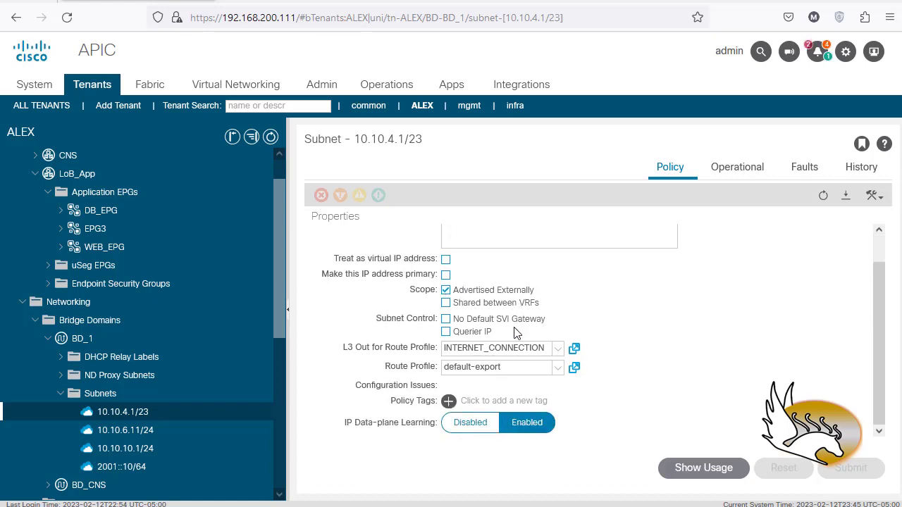
Examine the associated L3 Outs in the L3 configuration policy of bridge domain BD_1
{"action": "left_click", "coordinate": [81, 341]}
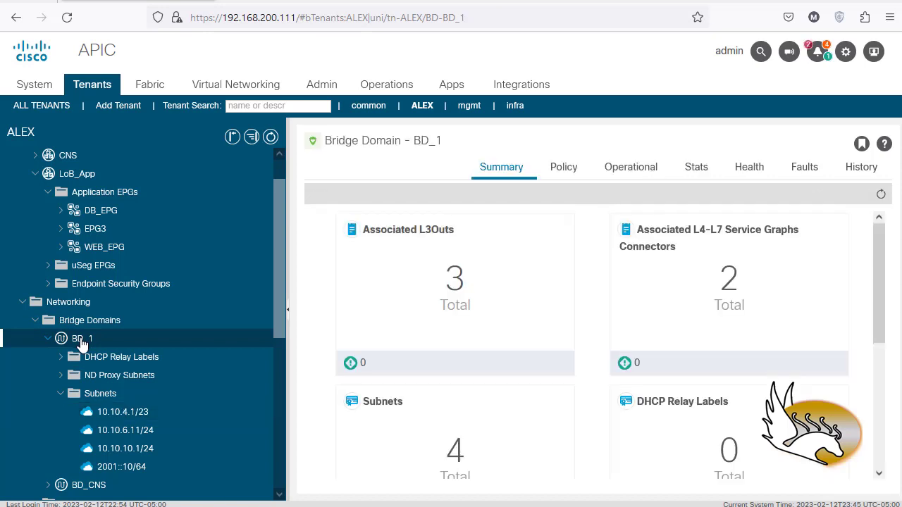
{"action": "left_click", "coordinate": [561, 169]}
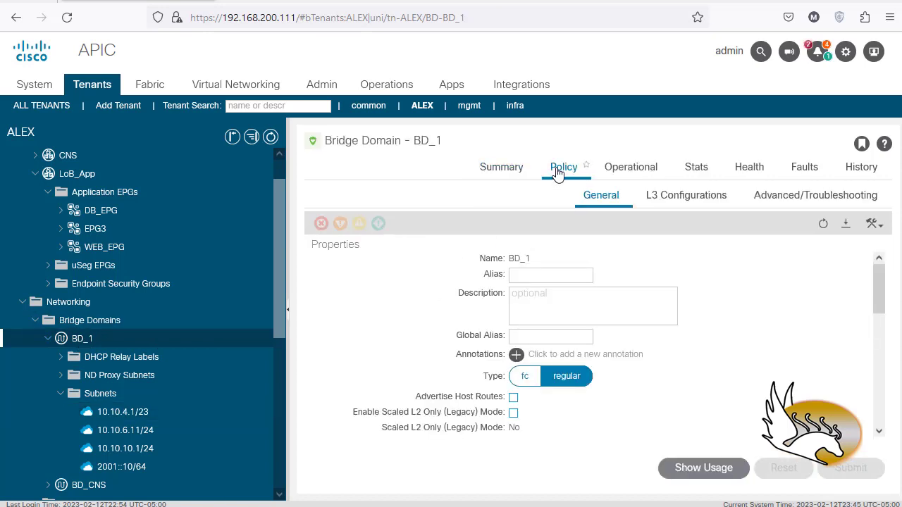
{"action": "left_click", "coordinate": [683, 201]}
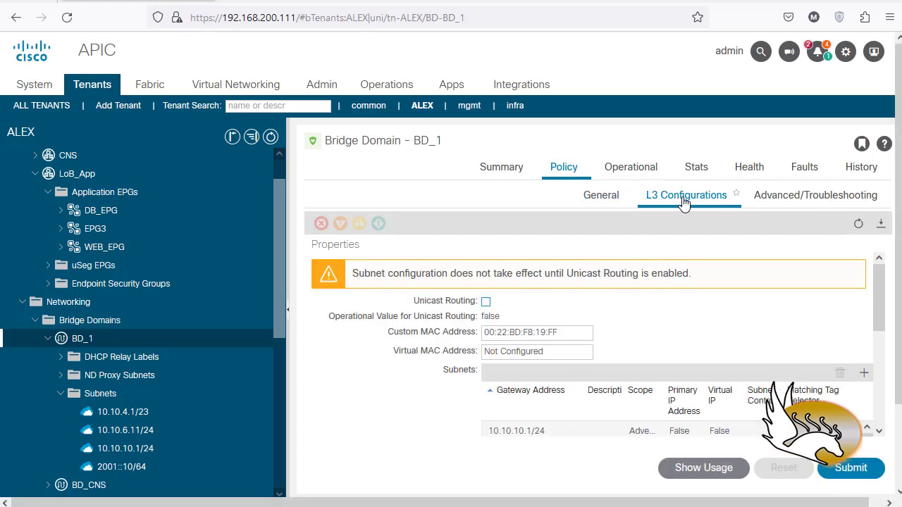
{"action": "left_click_drag", "start_coordinate": [876, 319], "coordinate": [864, 384]}
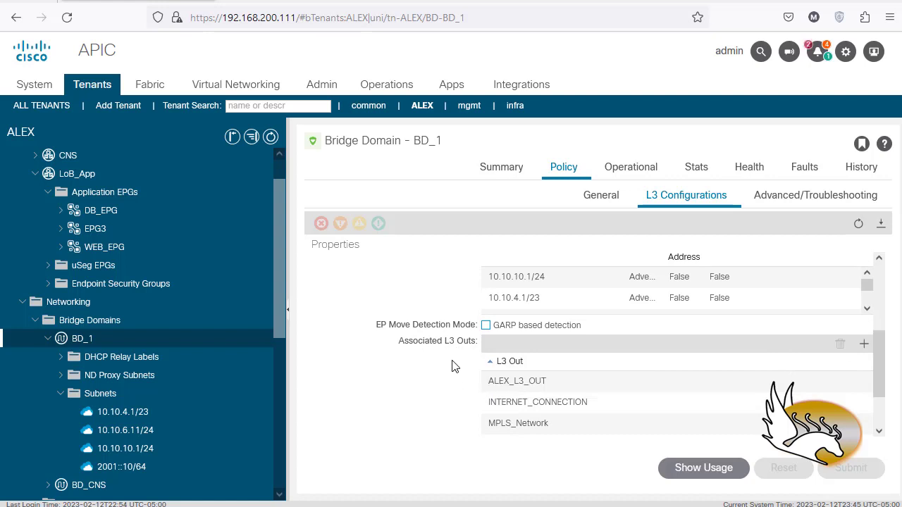
{"action": "scroll", "coordinate": [452, 367], "scroll_direction": "down", "scroll_amount": 2}
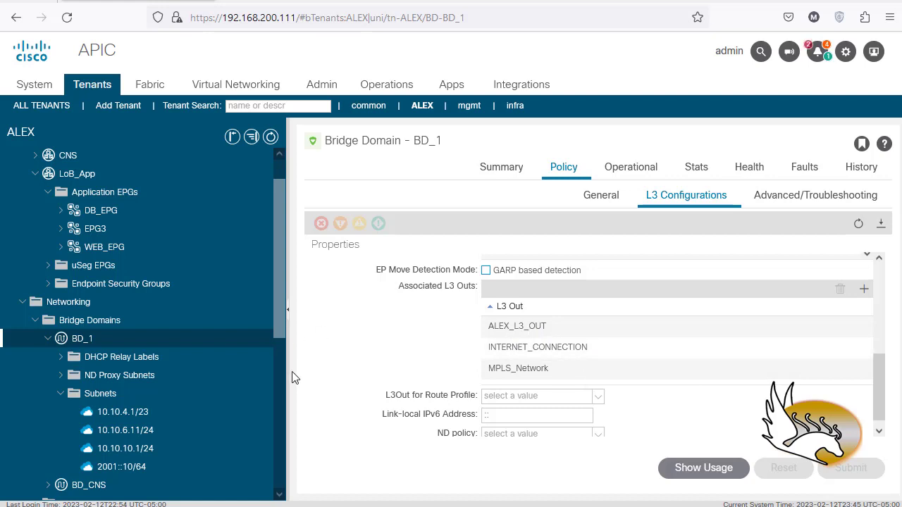
{"action": "scroll", "coordinate": [341, 372], "scroll_direction": "down", "scroll_amount": 1}
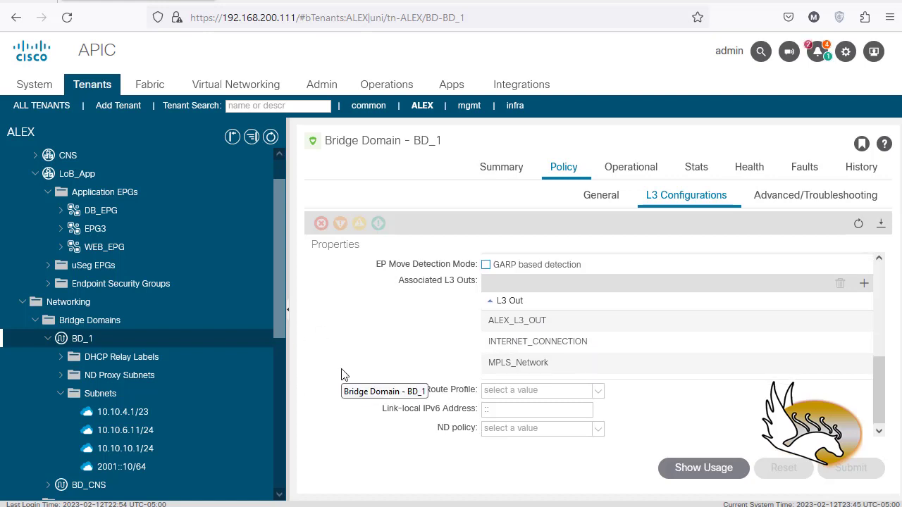
{"action": "scroll", "coordinate": [344, 369], "scroll_direction": "up", "scroll_amount": 2}
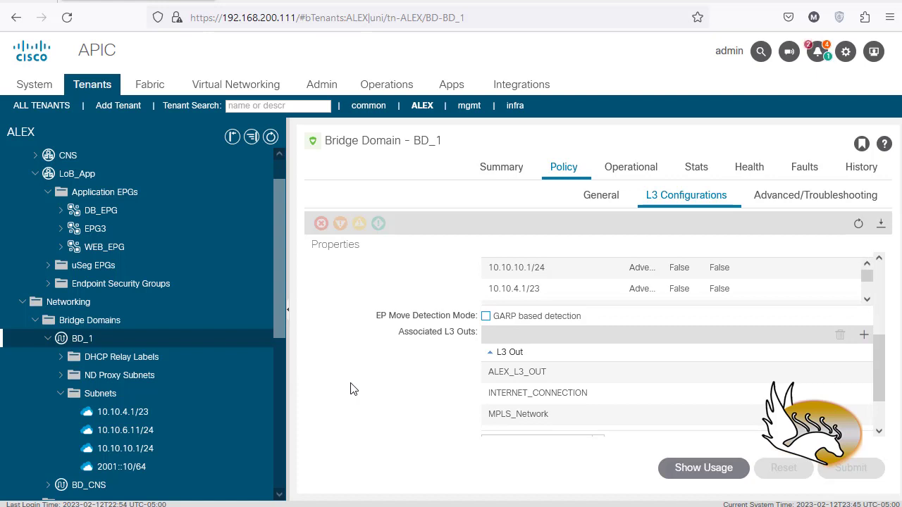